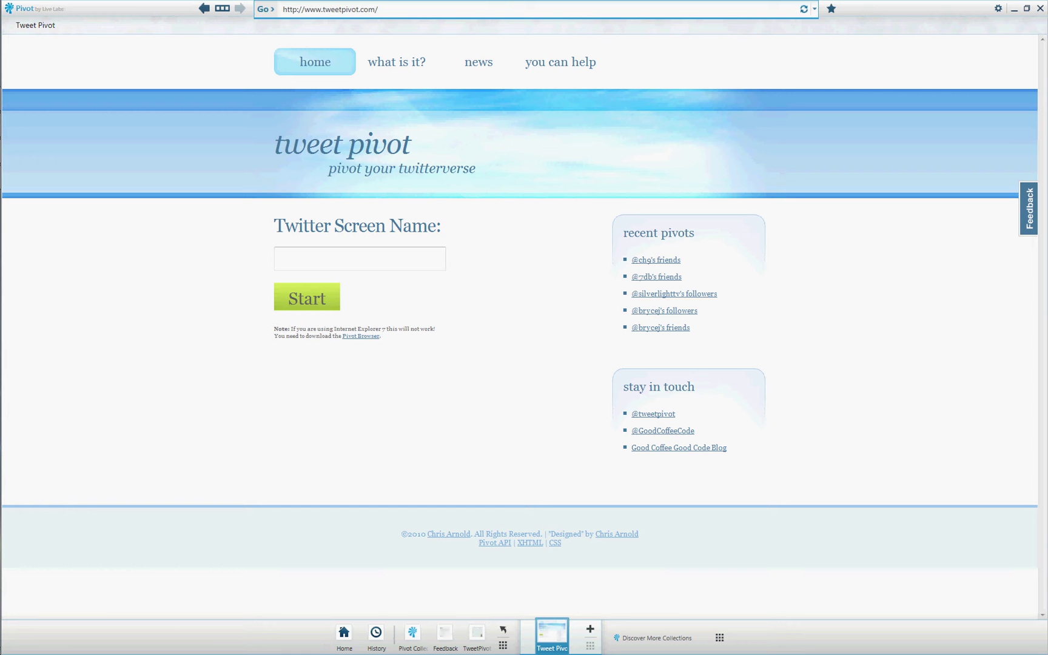
Enter the Twitter screen name 'silverlighttv' in TweetPivot.
{"action": "left_click", "coordinate": [433, 262]}
{"action": "type", "text": "s"}
{"action": "type", "text": "ilverlighttv"}
{"action": "key", "text": "Return"}
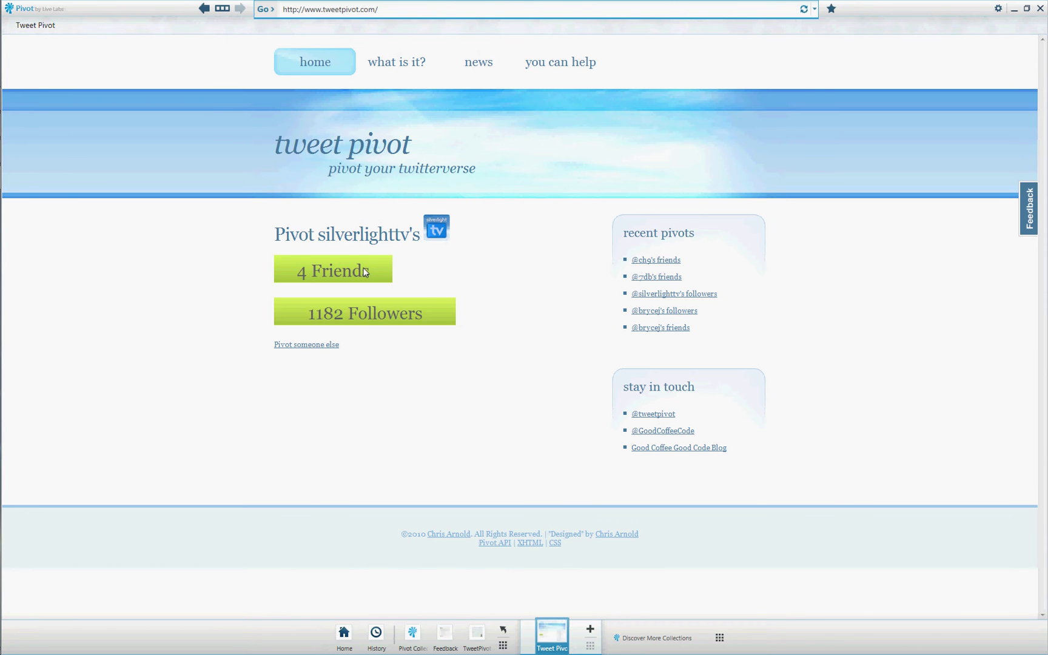
Pivot on silverlighttv's 1182 followers and zoom in on their profile pictures.
{"action": "left_click", "coordinate": [366, 323]}
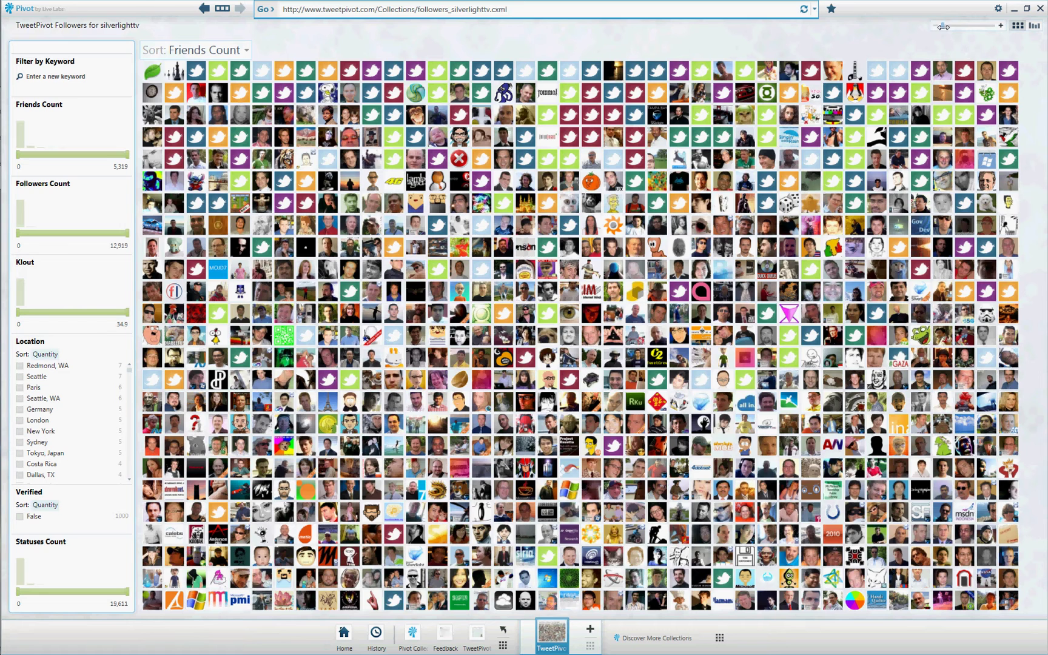
{"action": "mouse_move", "coordinate": [944, 26]}
{"action": "left_mouse_down"}
{"action": "mouse_move", "coordinate": [956, 27]}
{"action": "mouse_move", "coordinate": [915, 30]}
{"action": "left_mouse_up"}
Switch to graph view and sort the followers by Followers Count.
{"action": "left_click", "coordinate": [1035, 26]}
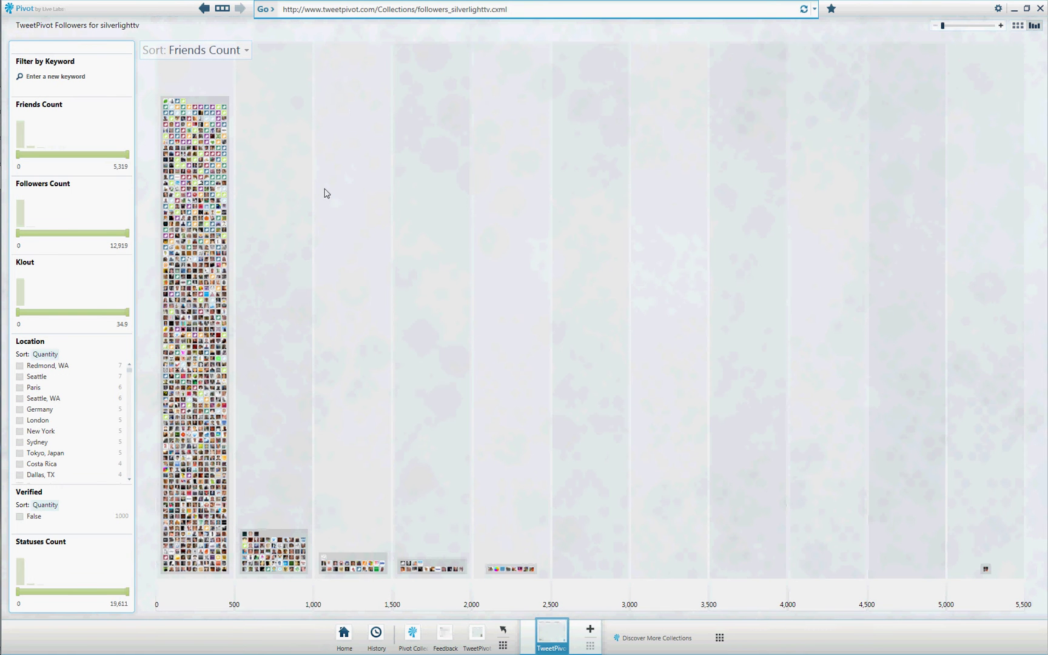
{"action": "left_click", "coordinate": [185, 51]}
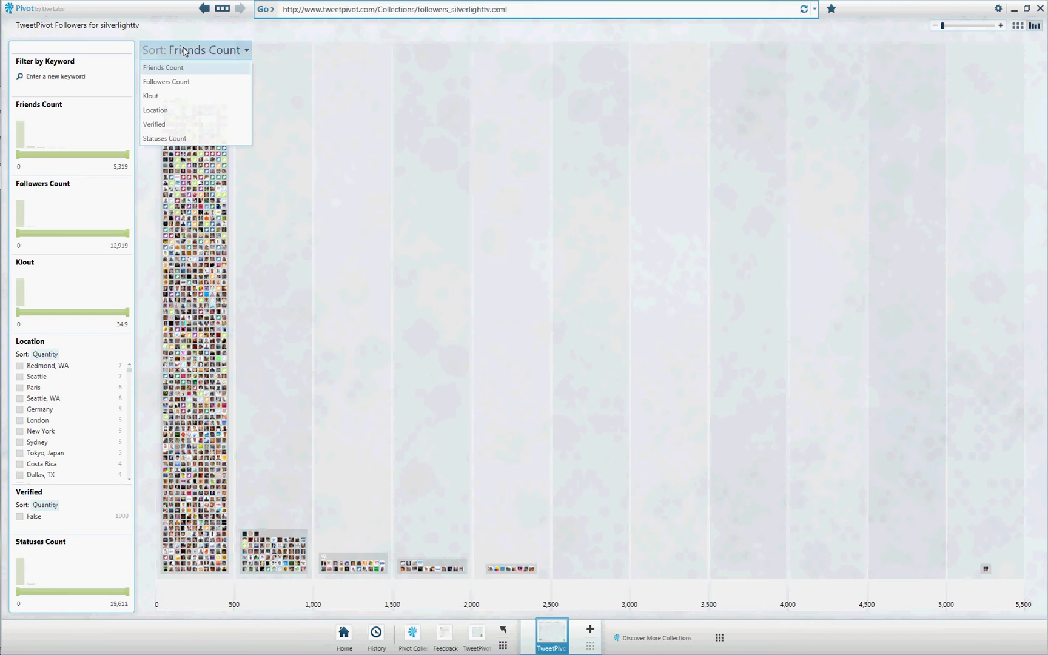
{"action": "left_click", "coordinate": [177, 82]}
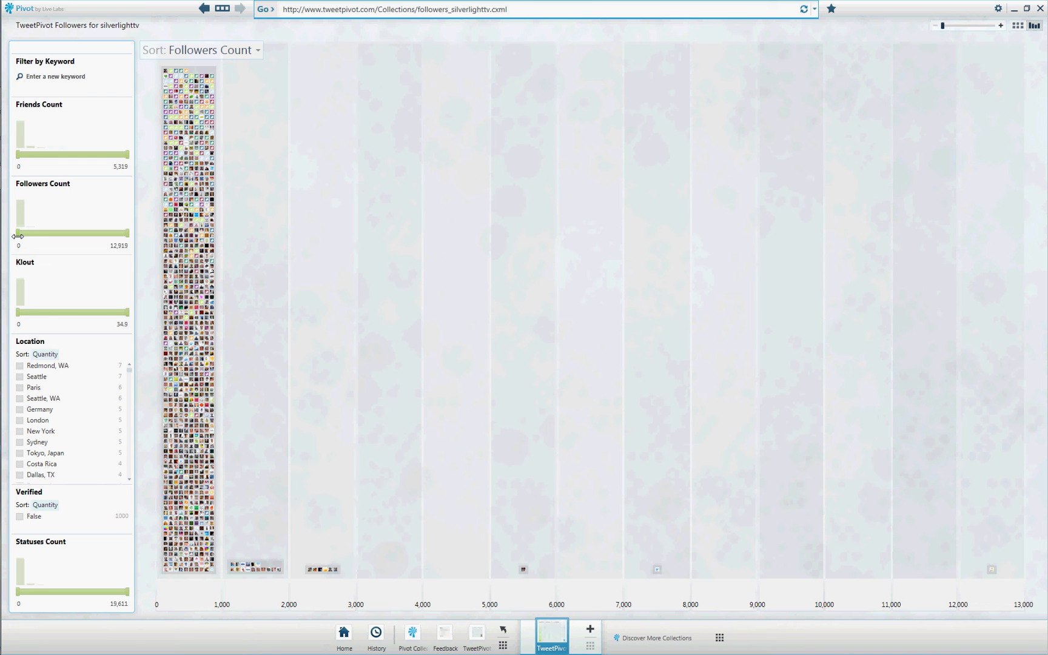
Raise the minimums to Followers Count over 66.6 and Klout score over 9.9.
{"action": "left_click_drag", "start_coordinate": [18, 237], "coordinate": [17, 235]}
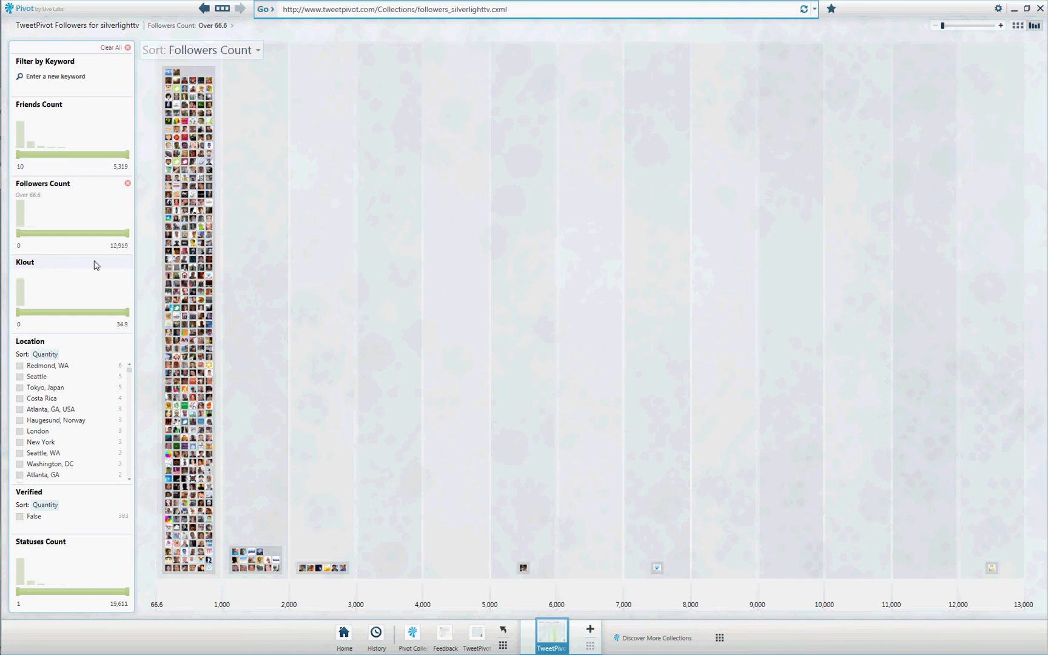
{"action": "left_click_drag", "start_coordinate": [20, 311], "coordinate": [49, 313]}
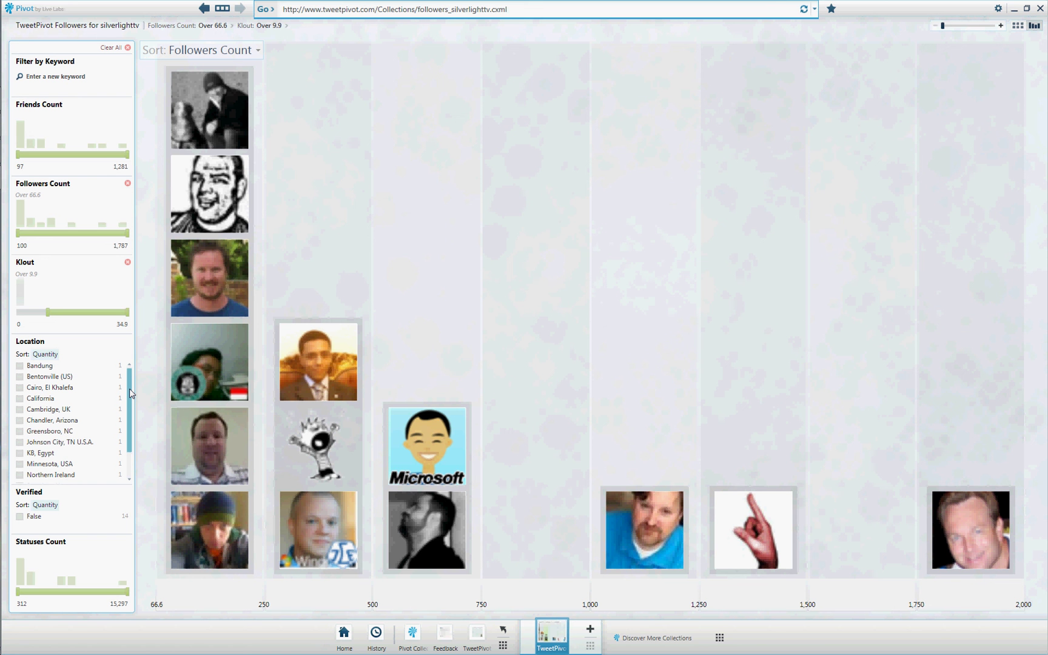
Filter Location to Cambridge, UK, Northern Ireland and Redditch, UK.
{"action": "left_click", "coordinate": [19, 410]}
{"action": "left_click", "coordinate": [19, 463]}
{"action": "left_click", "coordinate": [20, 475]}
{"action": "left_click_drag", "start_coordinate": [129, 453], "coordinate": [128, 479]}
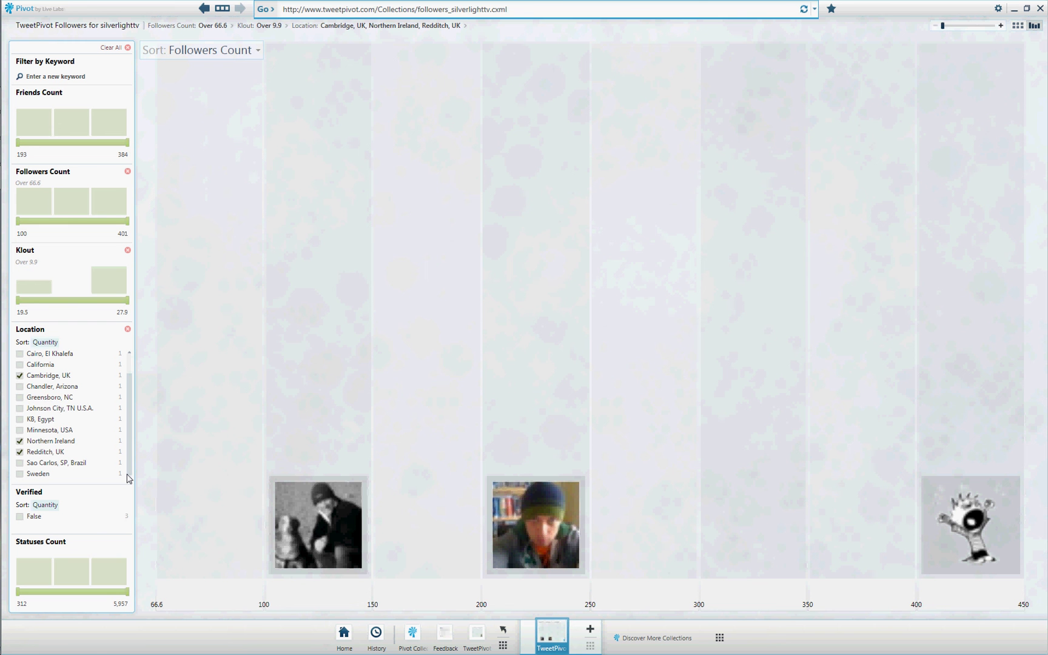
Show GoodCoffeeCode's profile details in the info pane.
{"action": "left_click", "coordinate": [335, 519]}
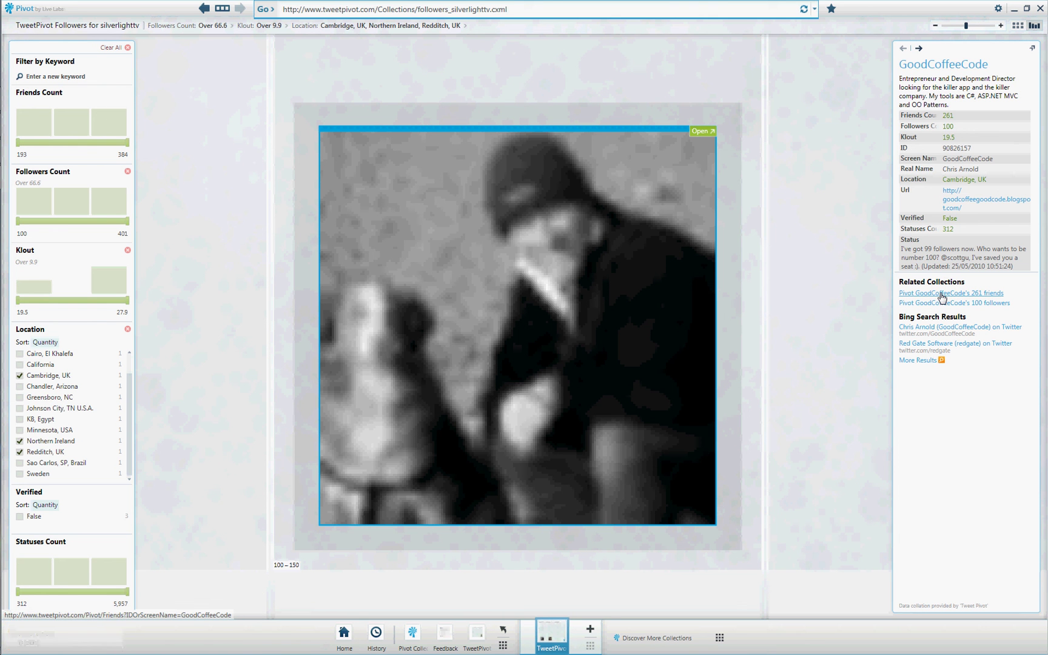
{"action": "left_click", "coordinate": [980, 296]}
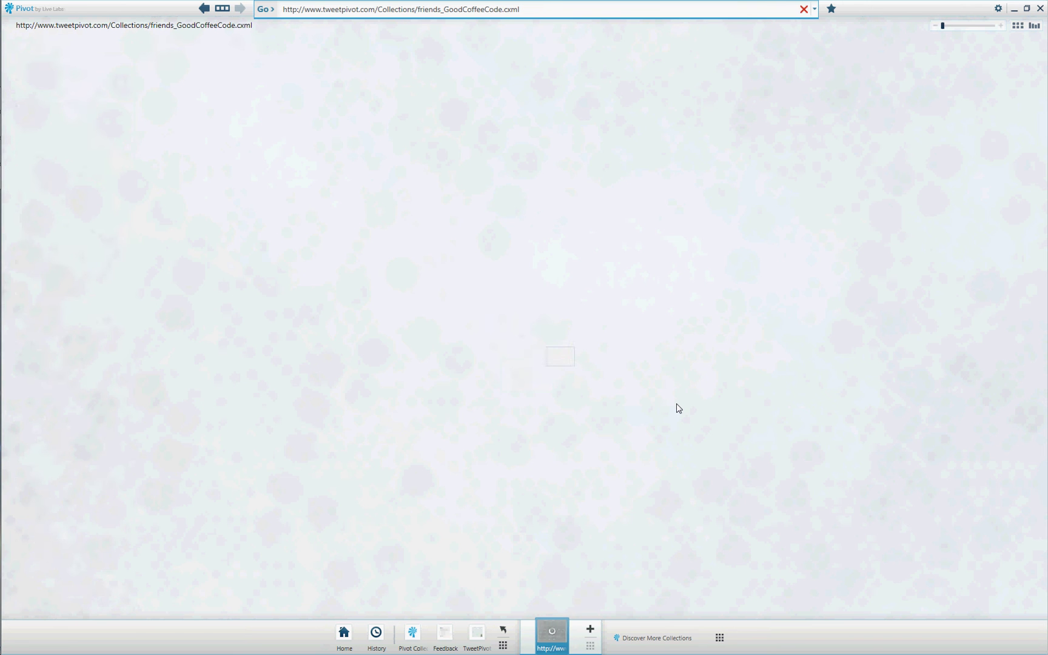